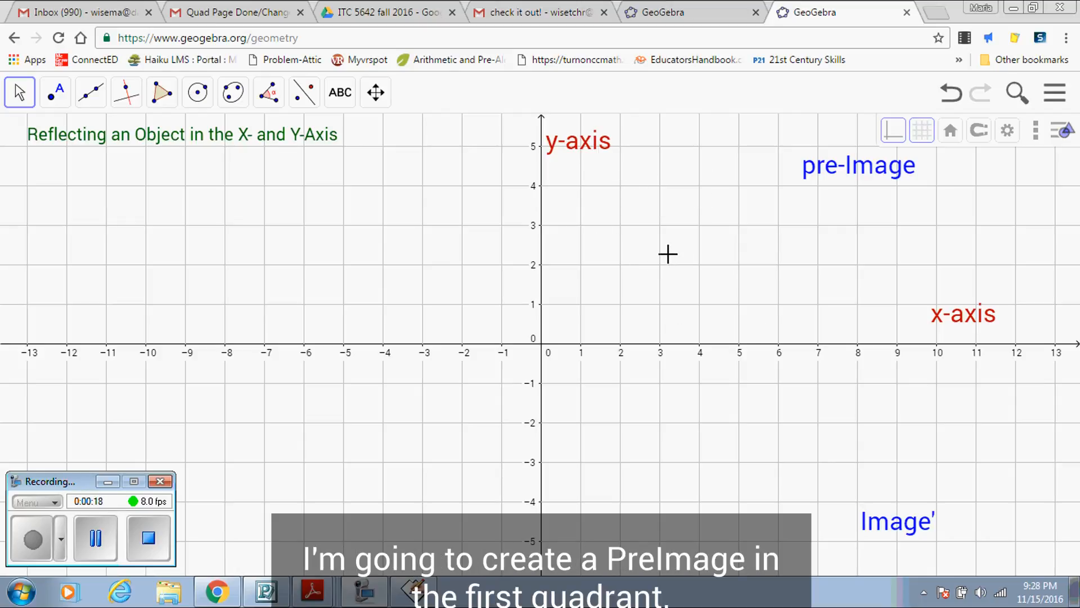
Draw a five-sided polygon in the first quadrant with vertices (2, 1), (5, 1), (6, 3), (4, 2) and (3, 3)
left_click(161, 100)
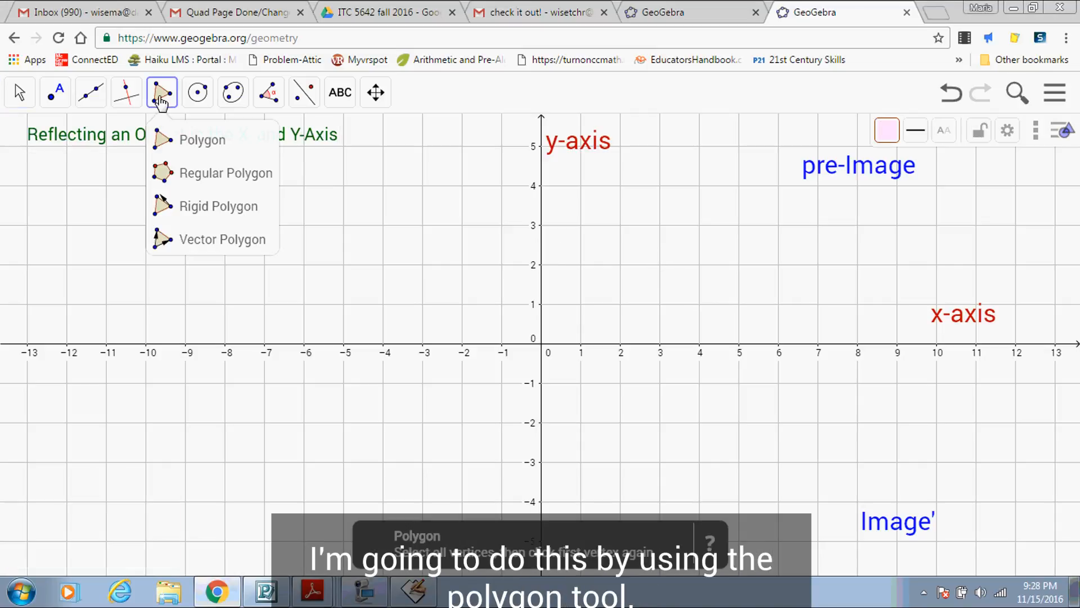
left_click(179, 142)
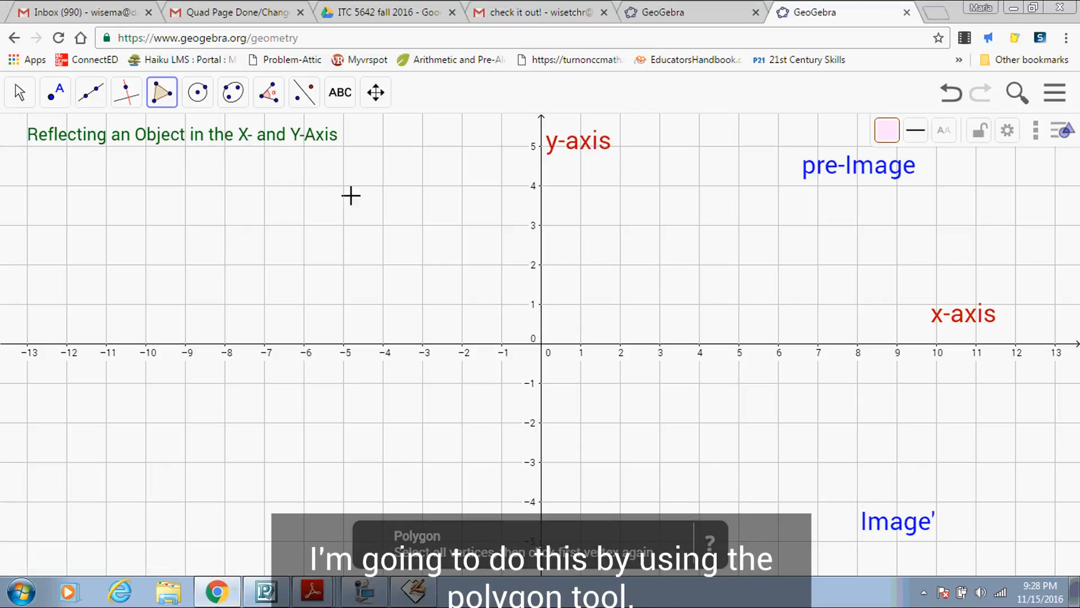
left_click(620, 305)
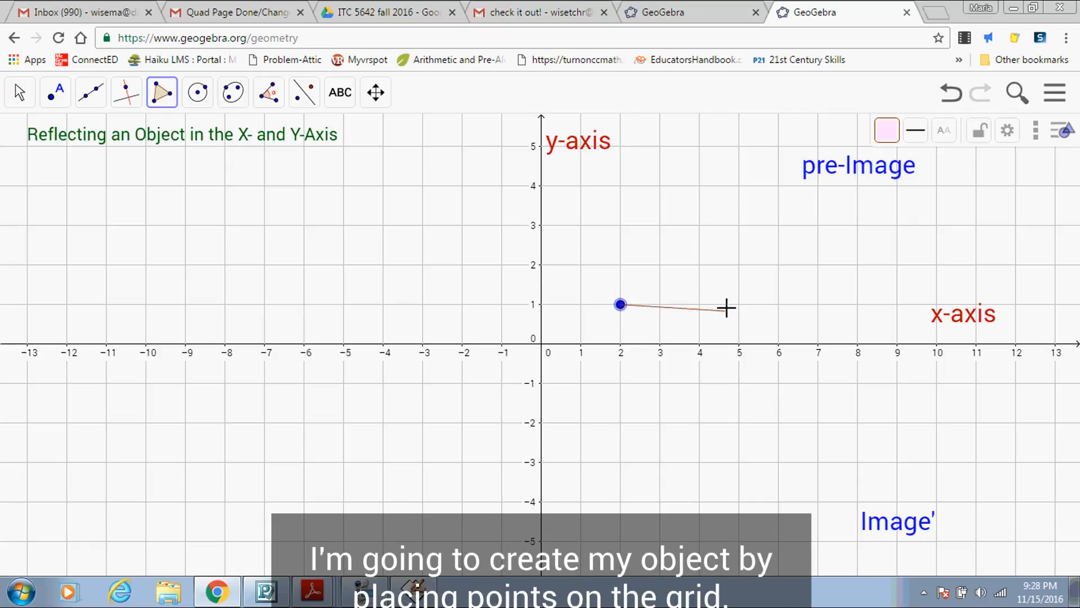
left_click(738, 304)
left_click(778, 225)
left_click(699, 265)
left_click(660, 225)
left_click(620, 304)
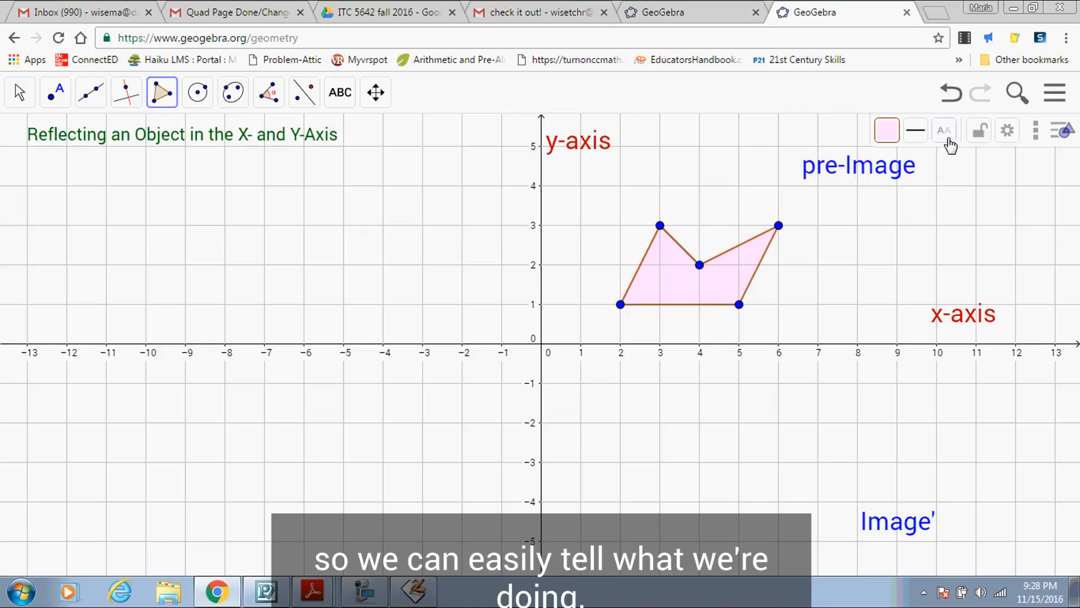
Label the polygon's lower vertices at (2, 1) and (5, 1) with Name & Value
left_click(20, 93)
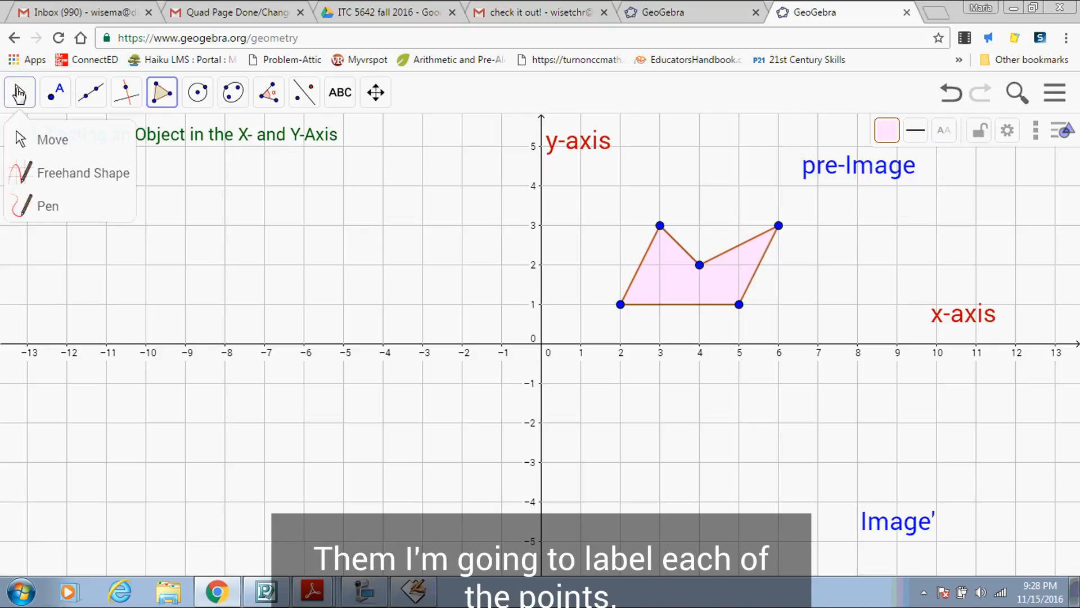
left_click(620, 304)
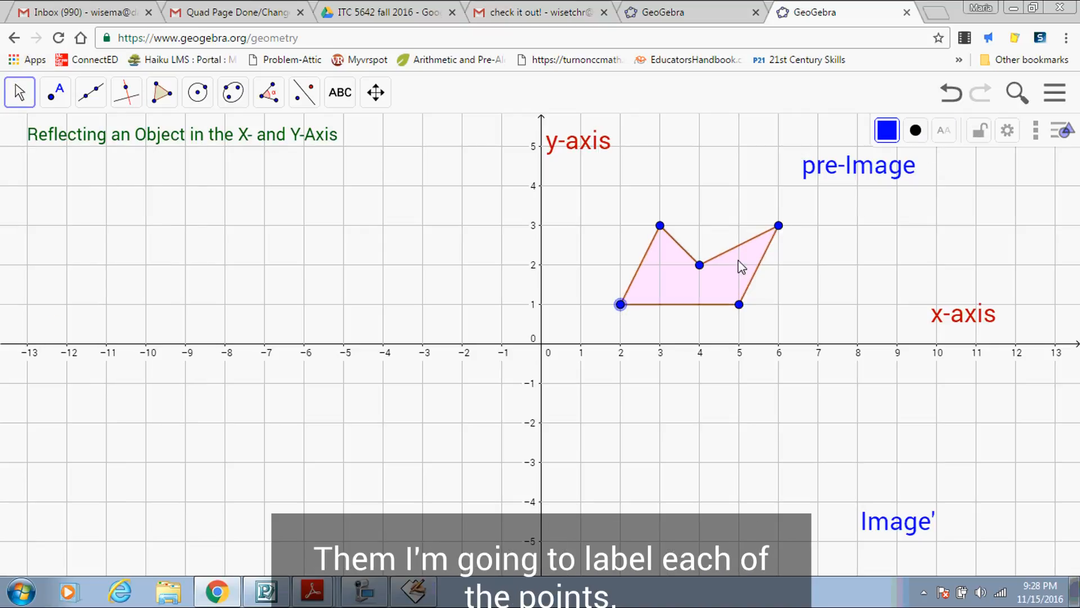
left_click(944, 132)
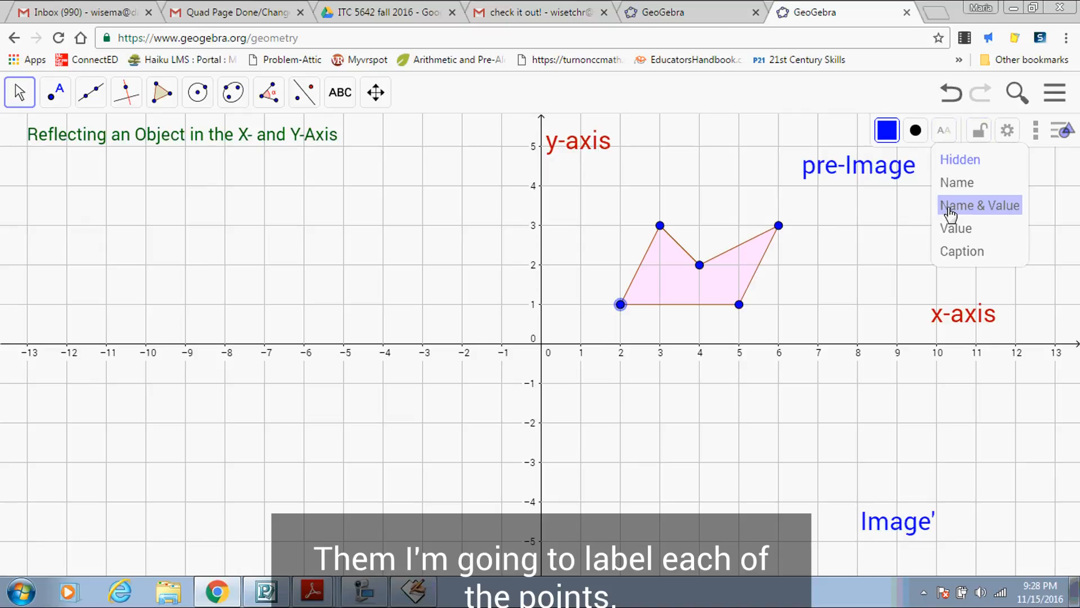
left_click(951, 207)
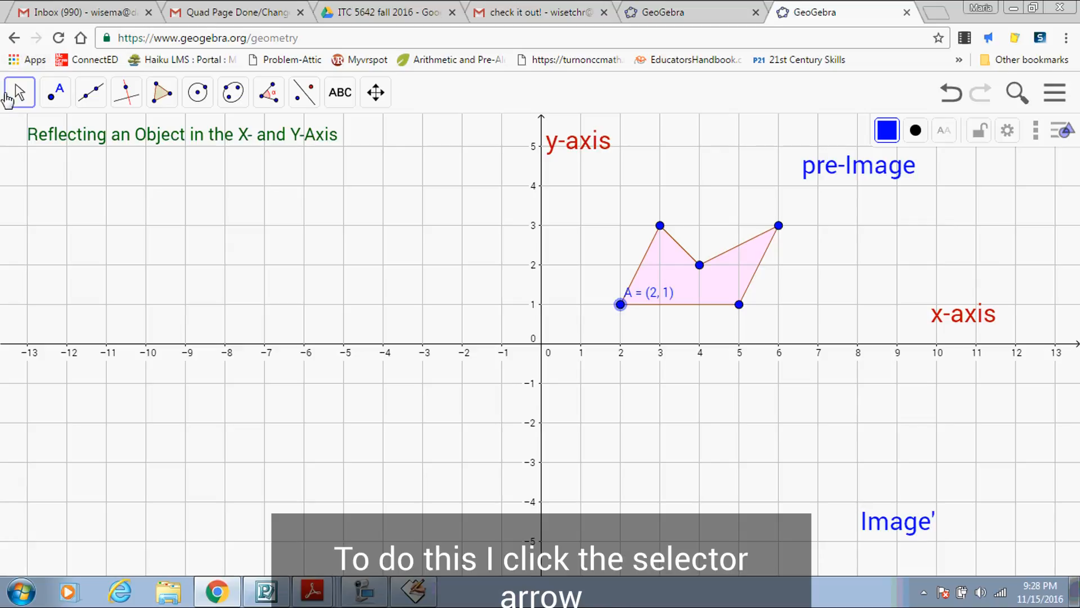
left_click(739, 305)
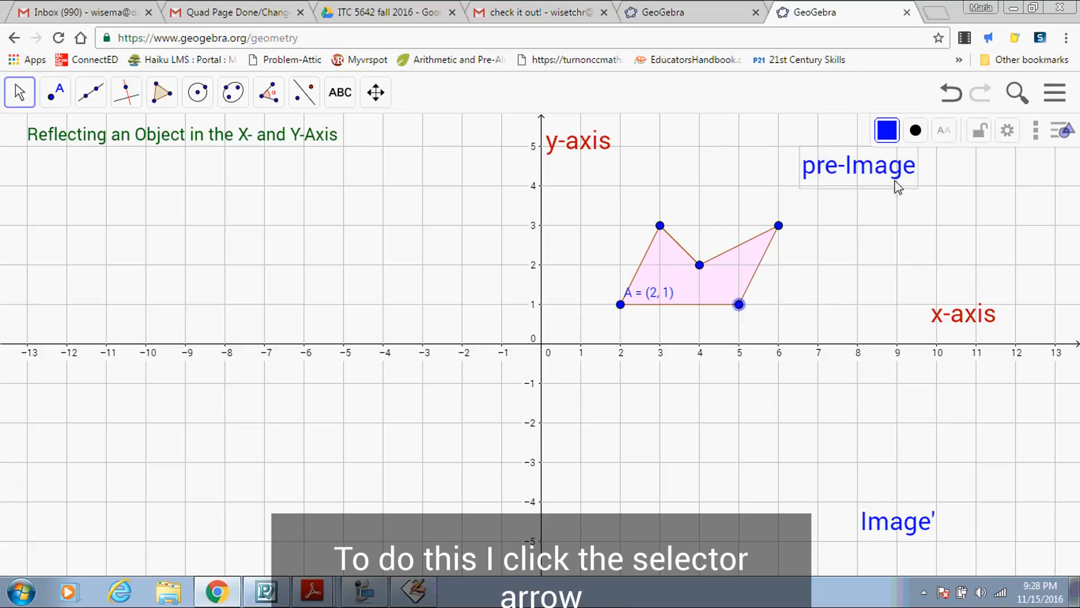
left_click(948, 130)
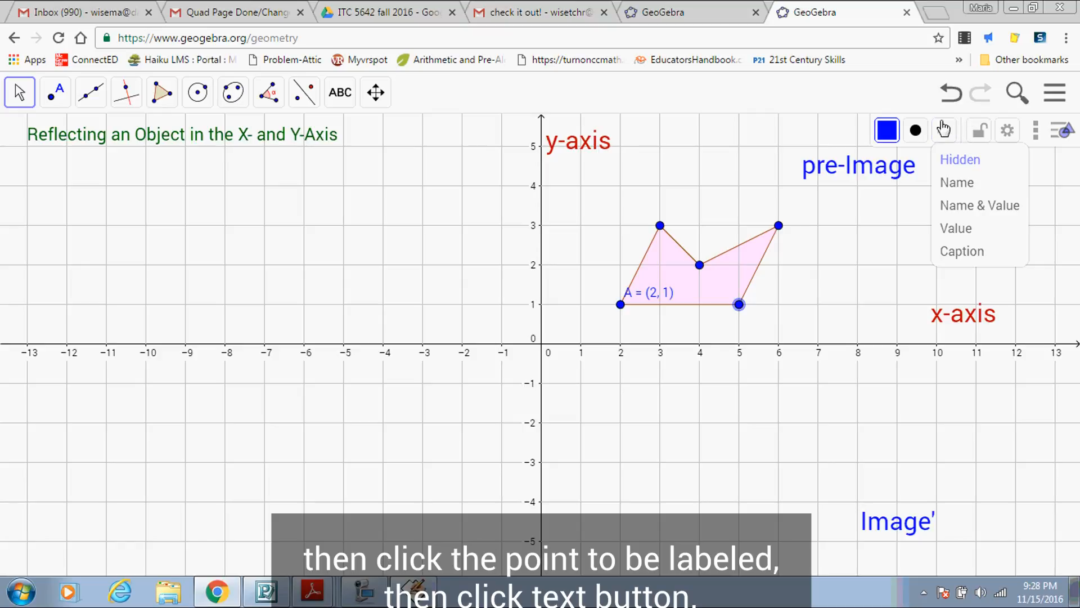
left_click(953, 205)
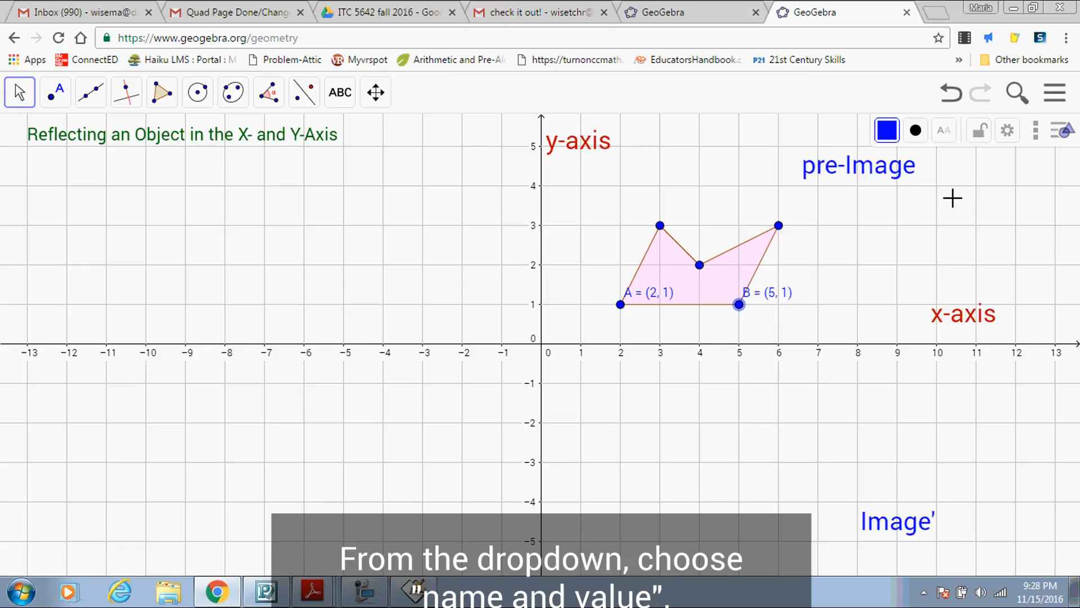
Label the remaining polygon vertices at (6, 3), (4, 2) and (3, 3) with Name & Value
left_click(945, 130)
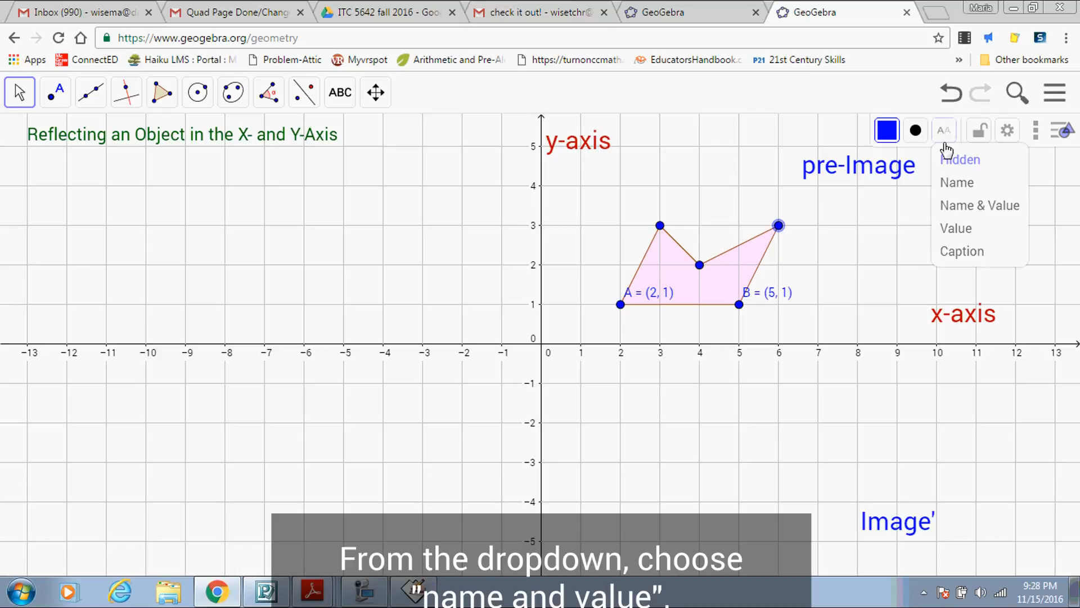
left_click(953, 205)
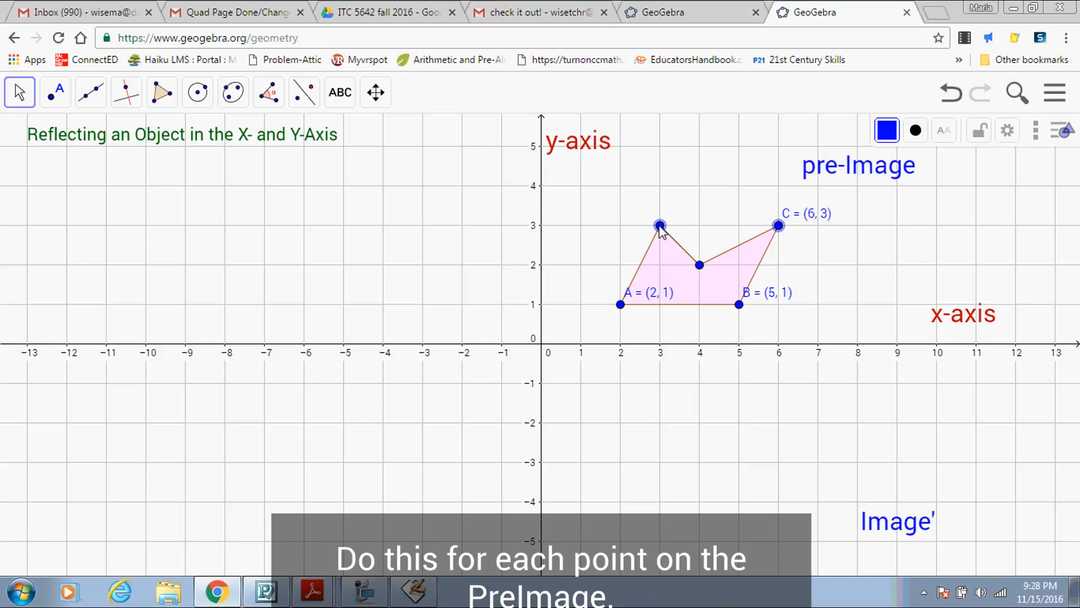
left_click(699, 265)
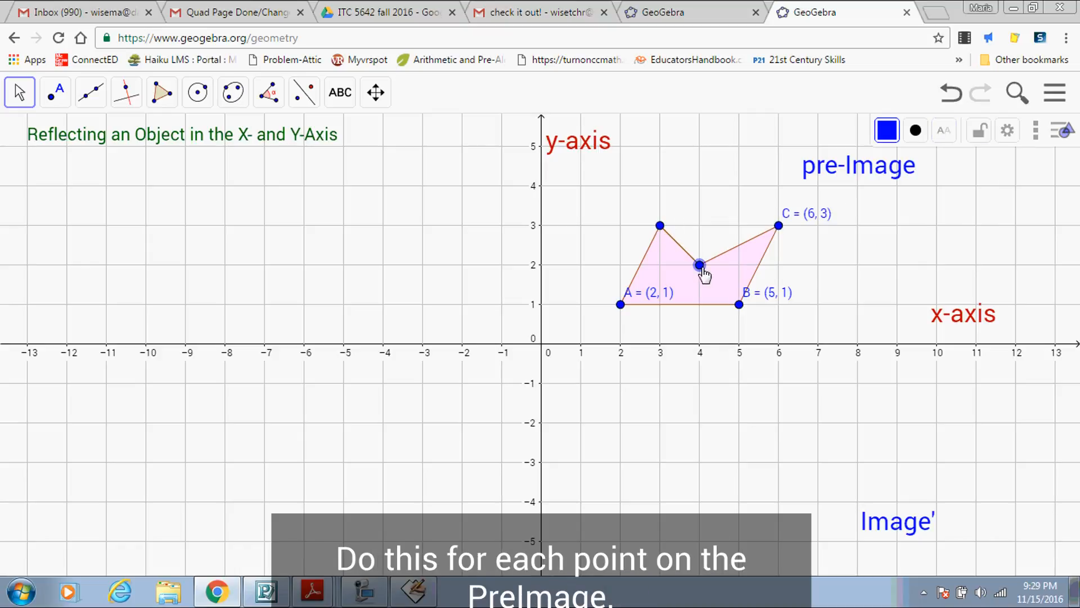
left_click(942, 132)
left_click(954, 204)
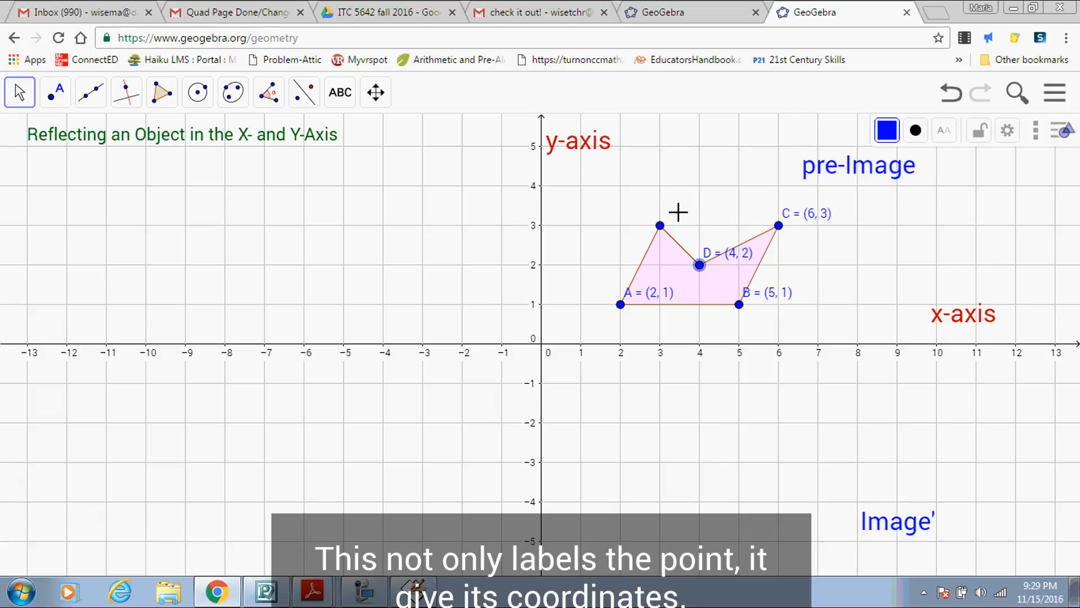
left_click(660, 225)
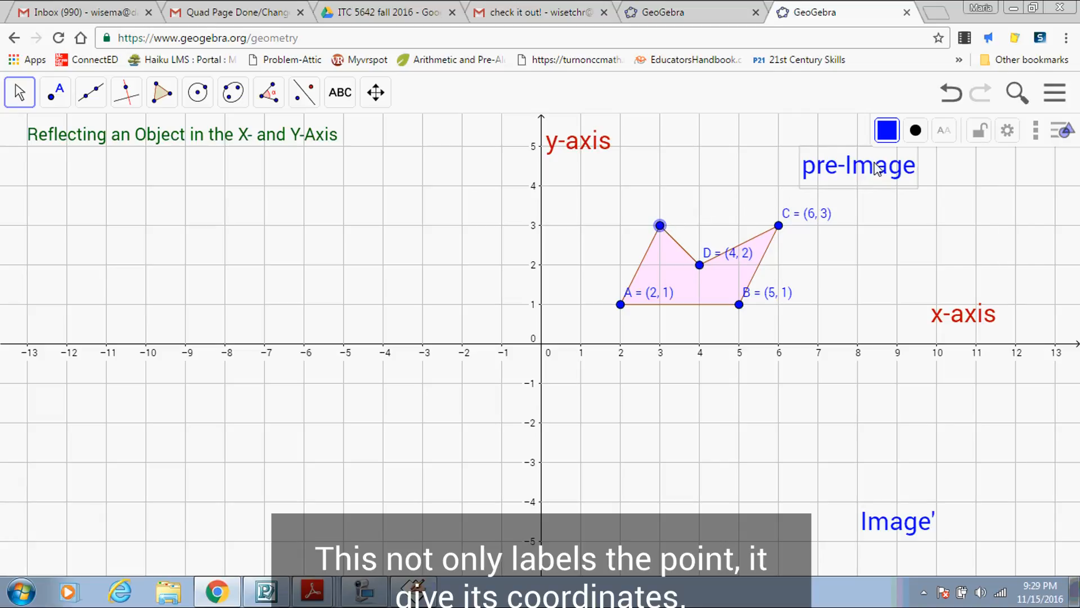
left_click(948, 135)
left_click(955, 206)
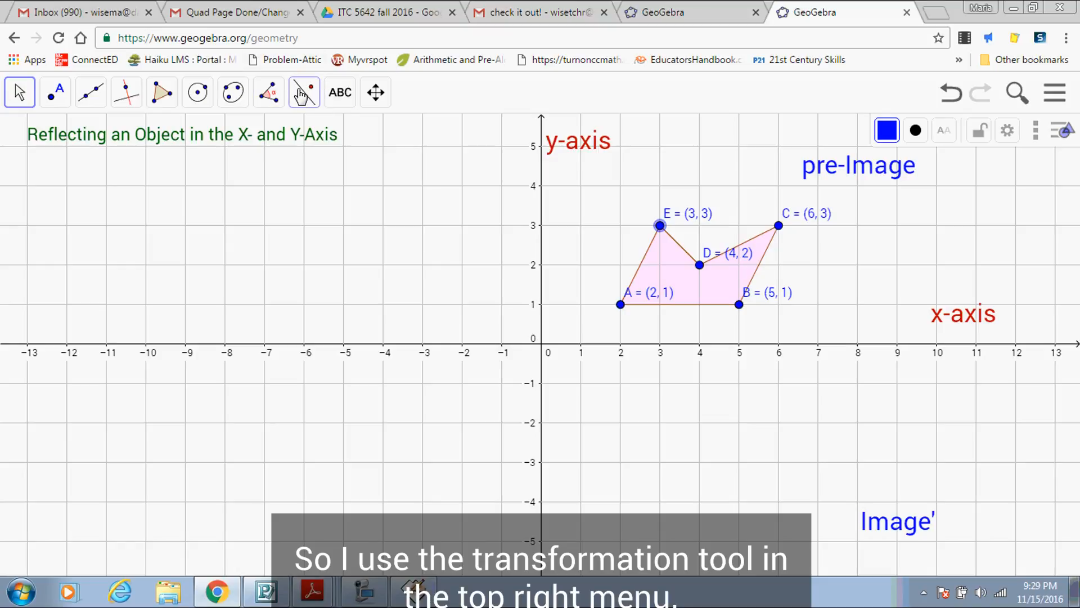
Reflect the first-quadrant polygon about the x-axis using Reflect about Line
left_click(302, 95)
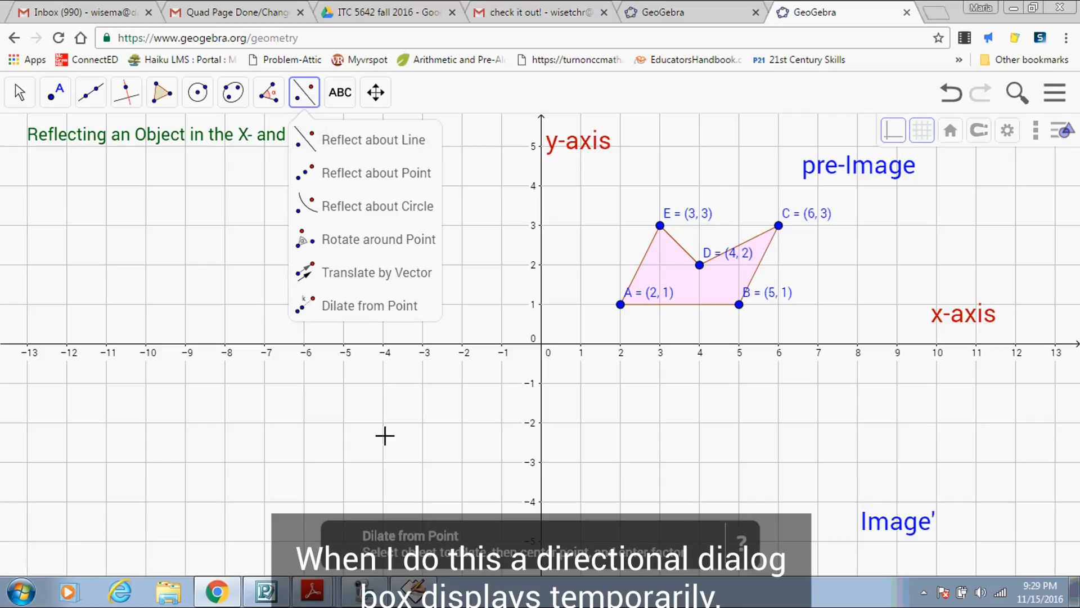
left_click(418, 151)
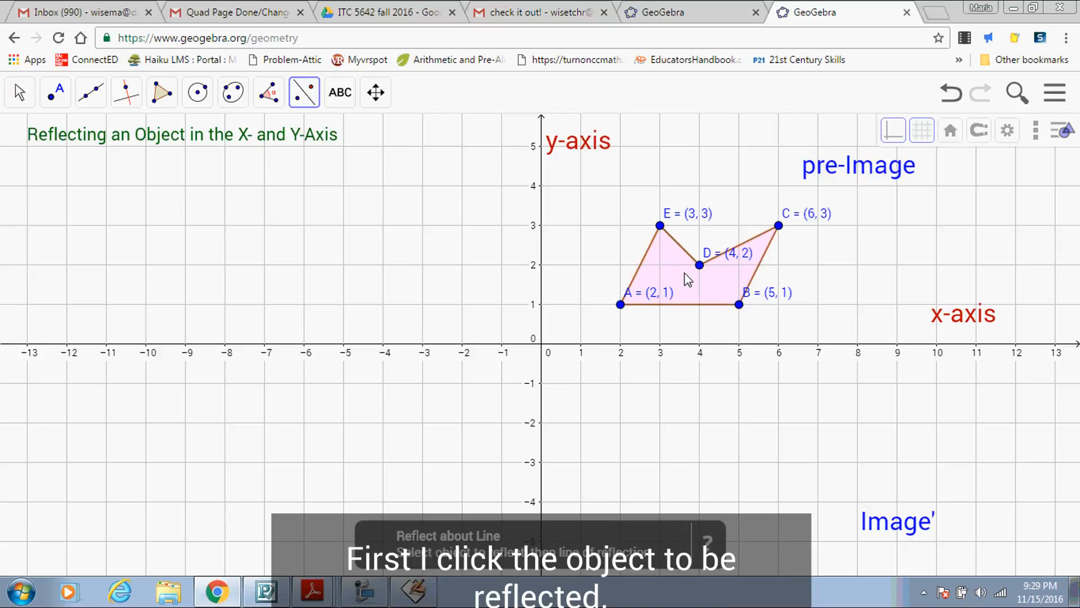
left_click(691, 344)
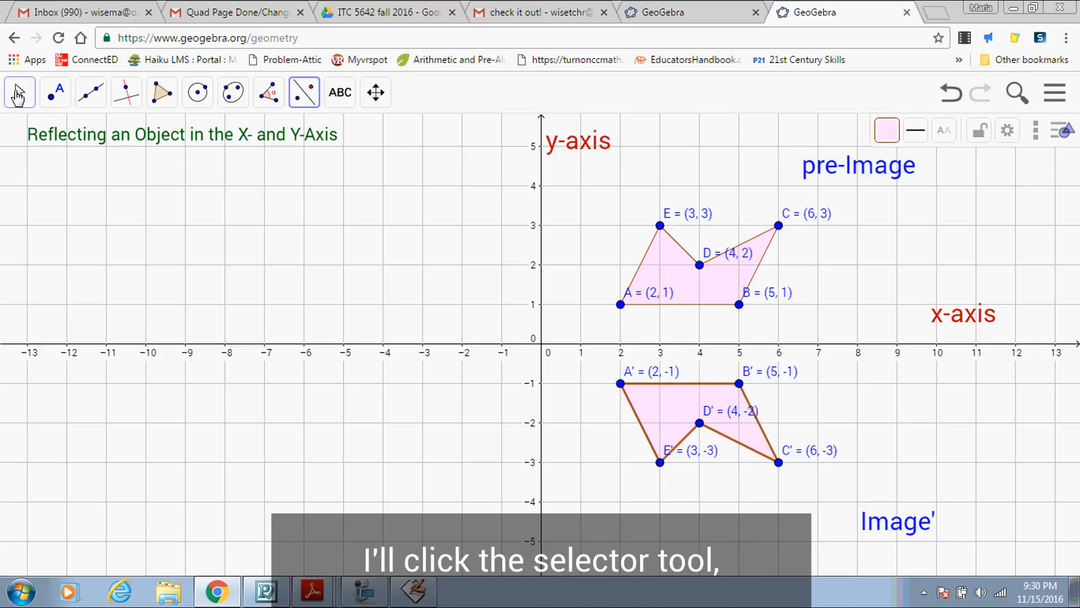
Colour the reflected polygon below the x-axis green and set its opacity to 55
left_click(19, 92)
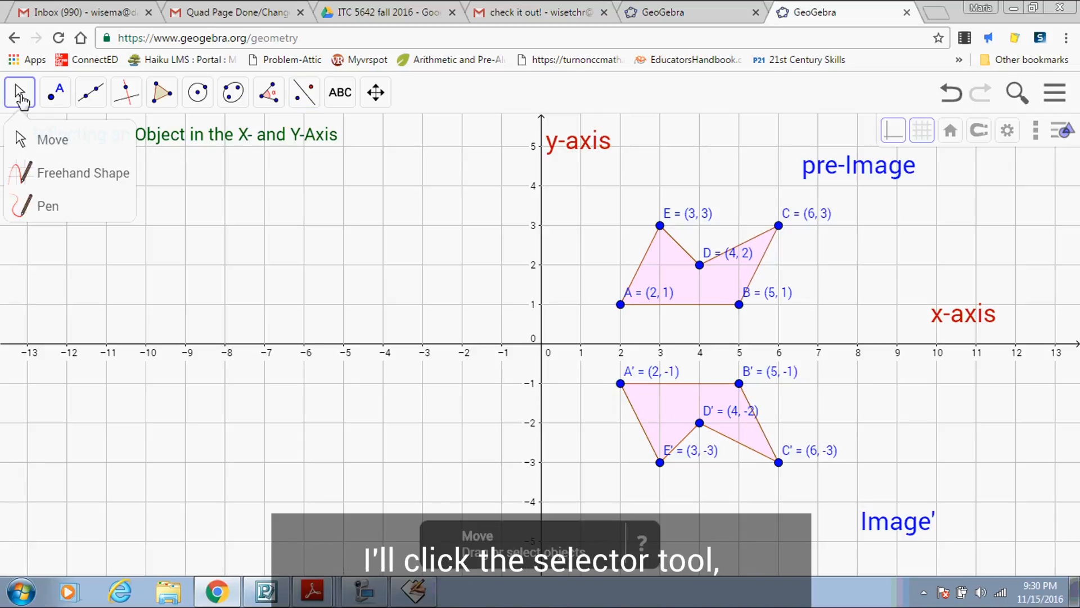
left_click(682, 409)
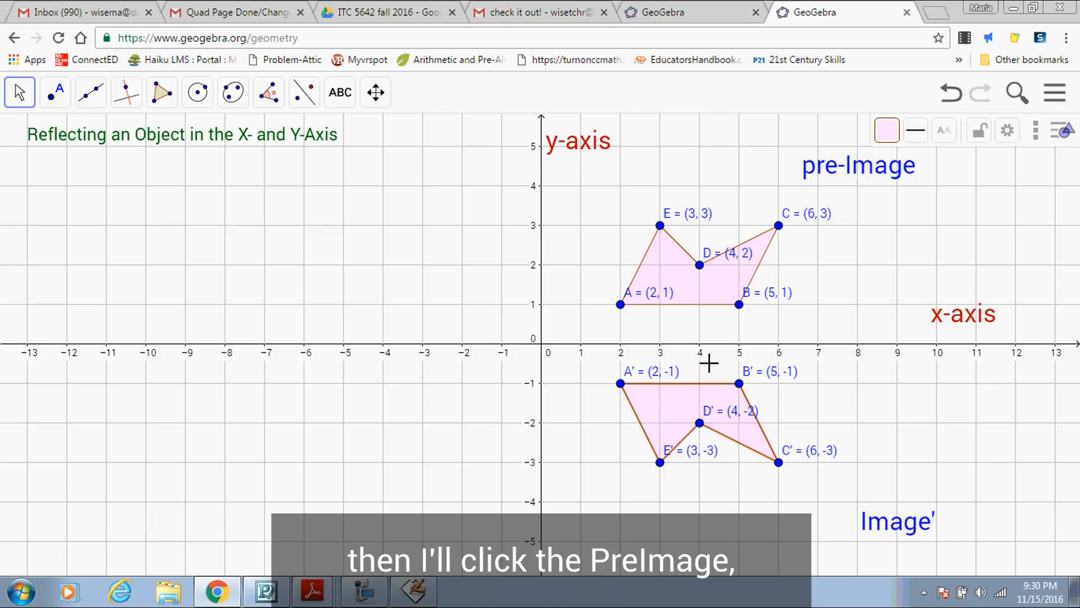
left_click(888, 134)
left_click(894, 164)
left_click_drag(896, 216, 934, 222)
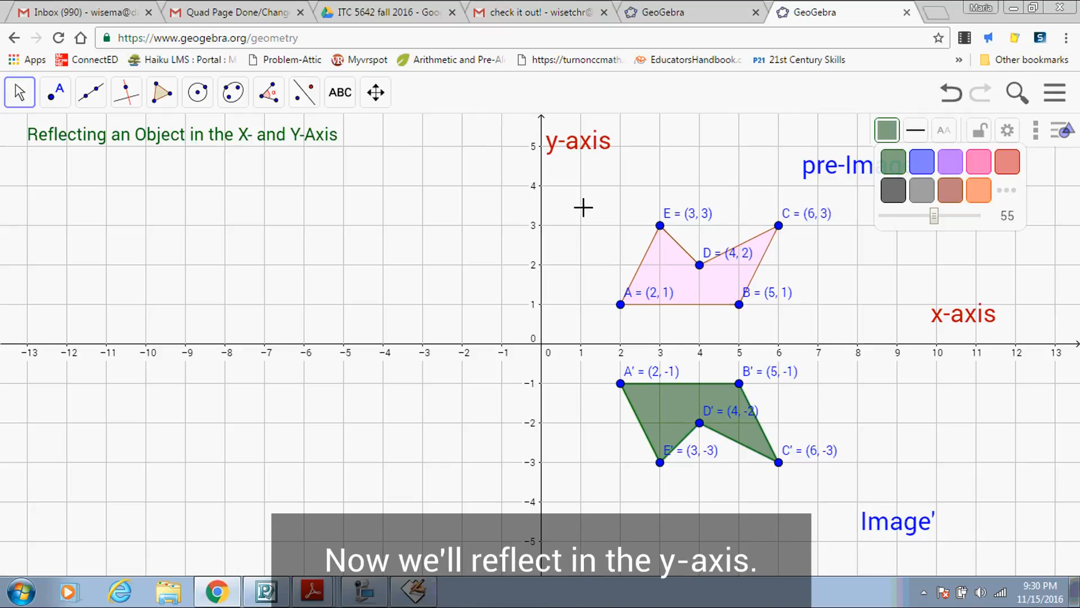
Reflect the original first-quadrant polygon about the y-axis using Reflect about Line
left_click(304, 97)
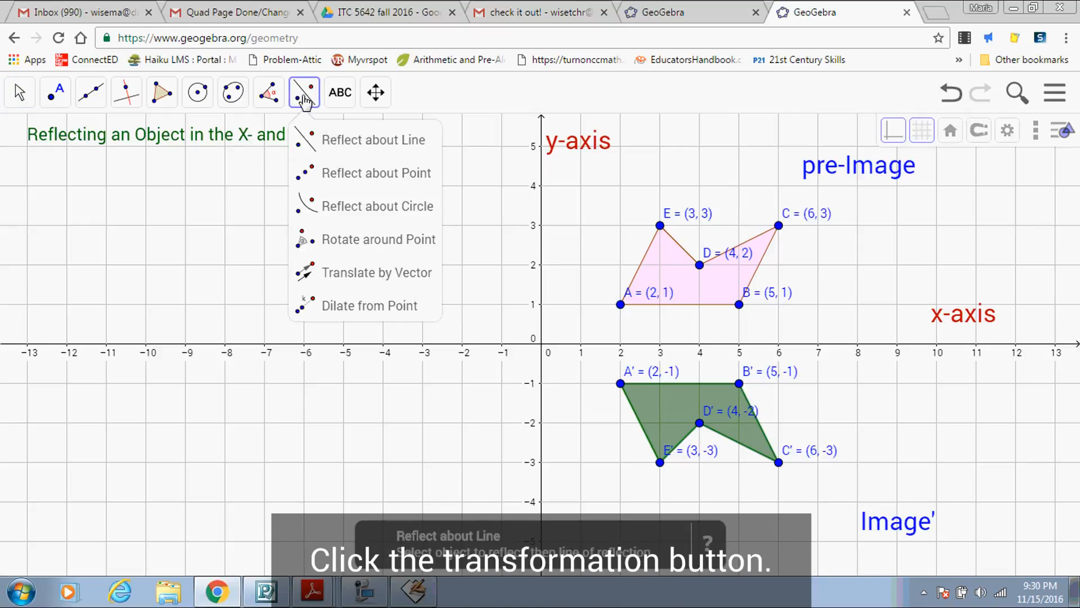
left_click(338, 142)
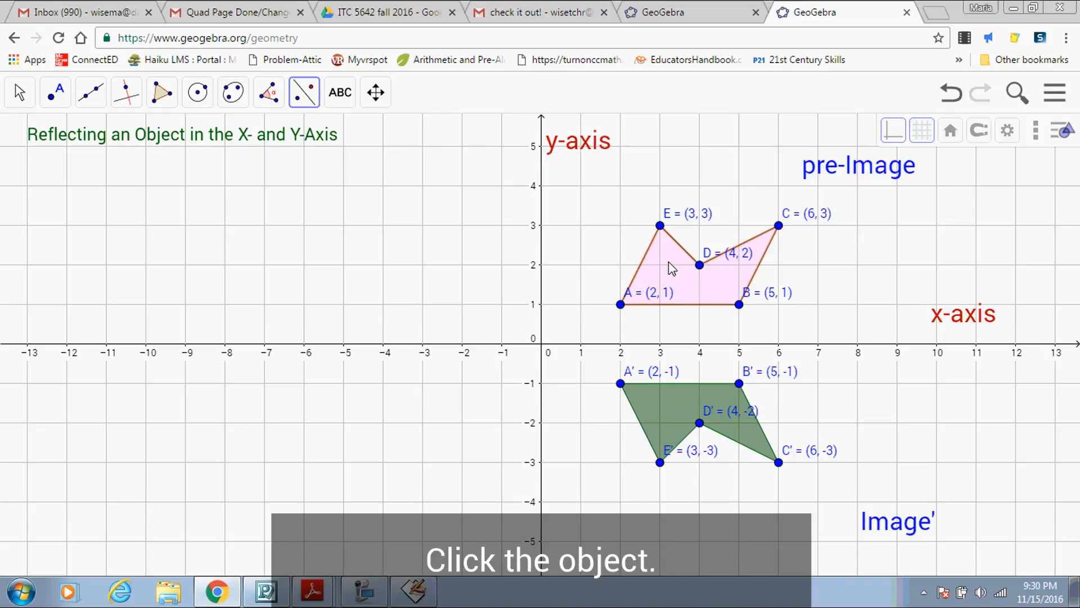
left_click(541, 231)
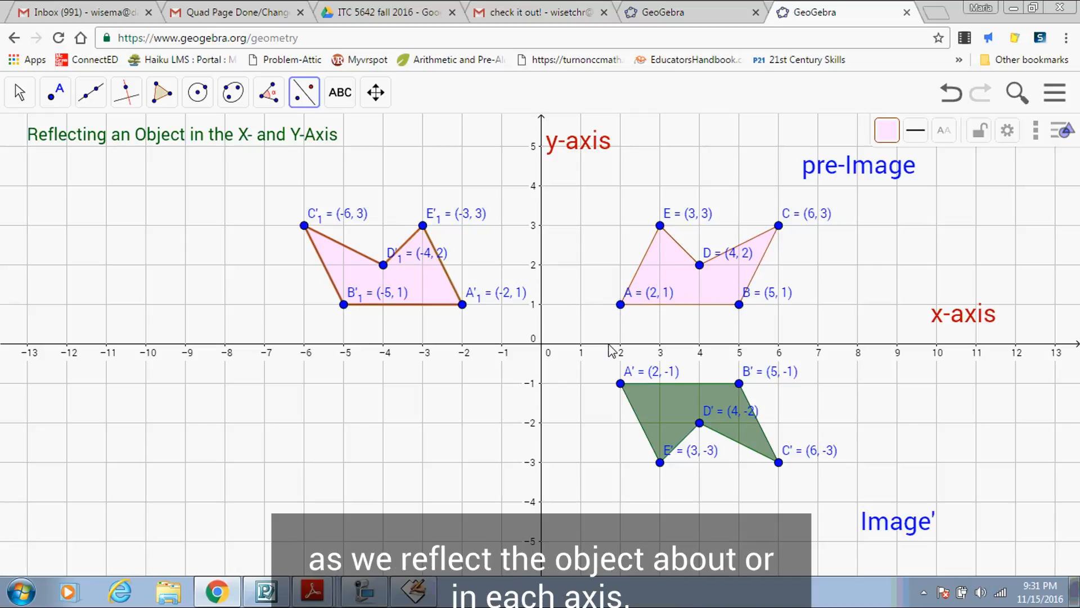
Colour the polygon reflected across the y-axis pink, set its opacity to 75, and deselect it
left_click(428, 280)
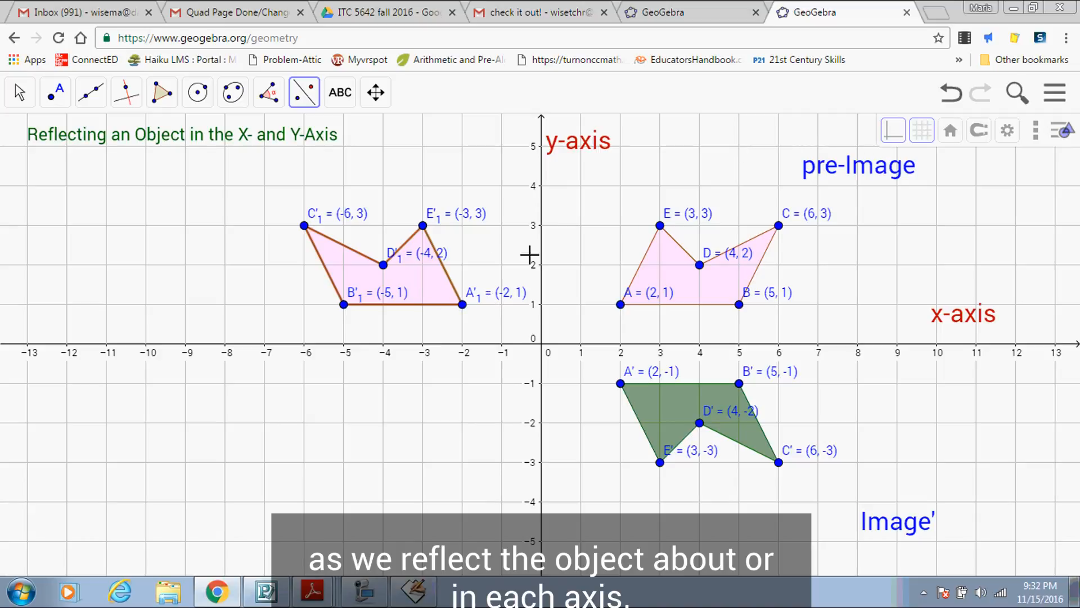
left_click(12, 96)
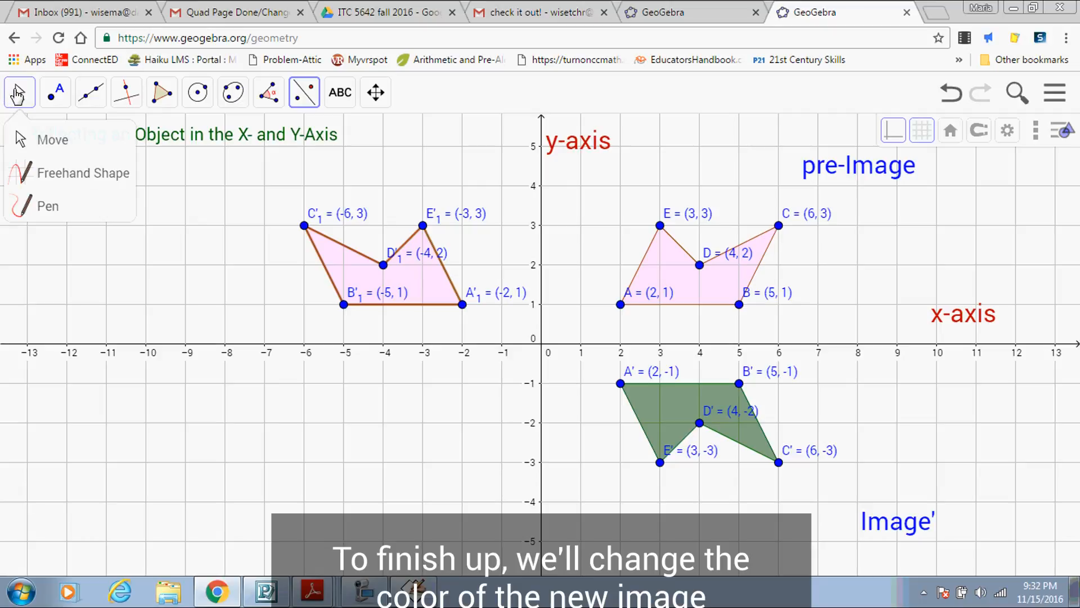
left_click(428, 280)
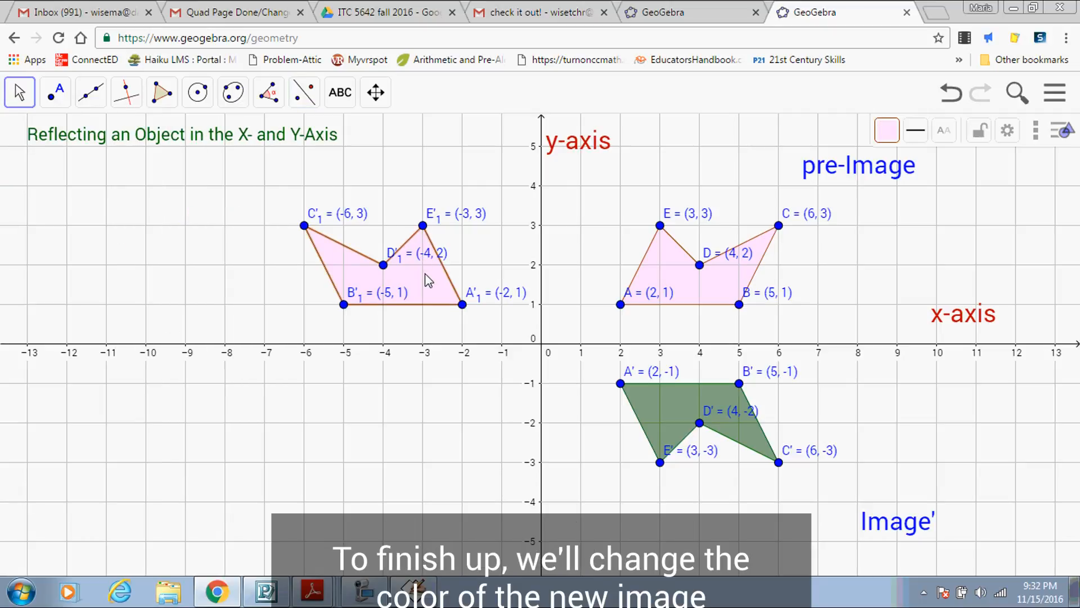
left_click(888, 139)
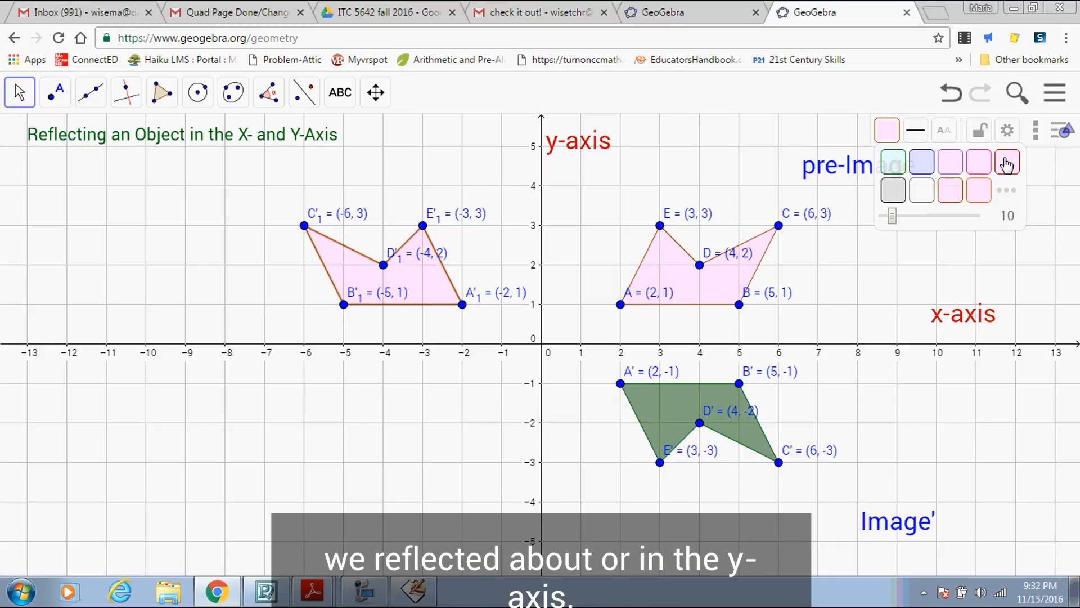
left_click(979, 163)
left_click_drag(892, 217, 953, 228)
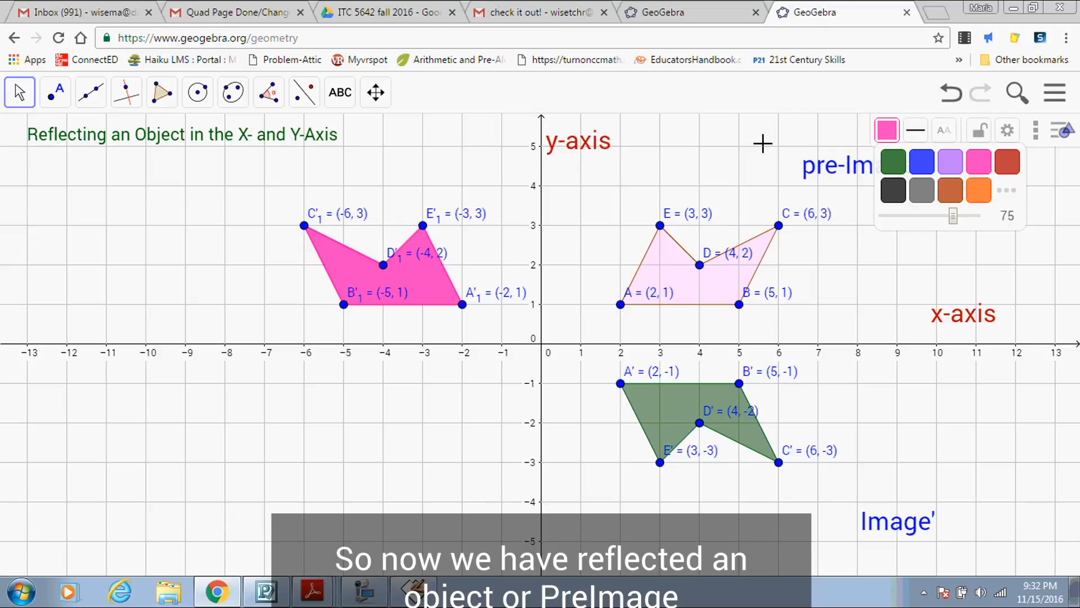
left_click(17, 96)
left_click(817, 283)
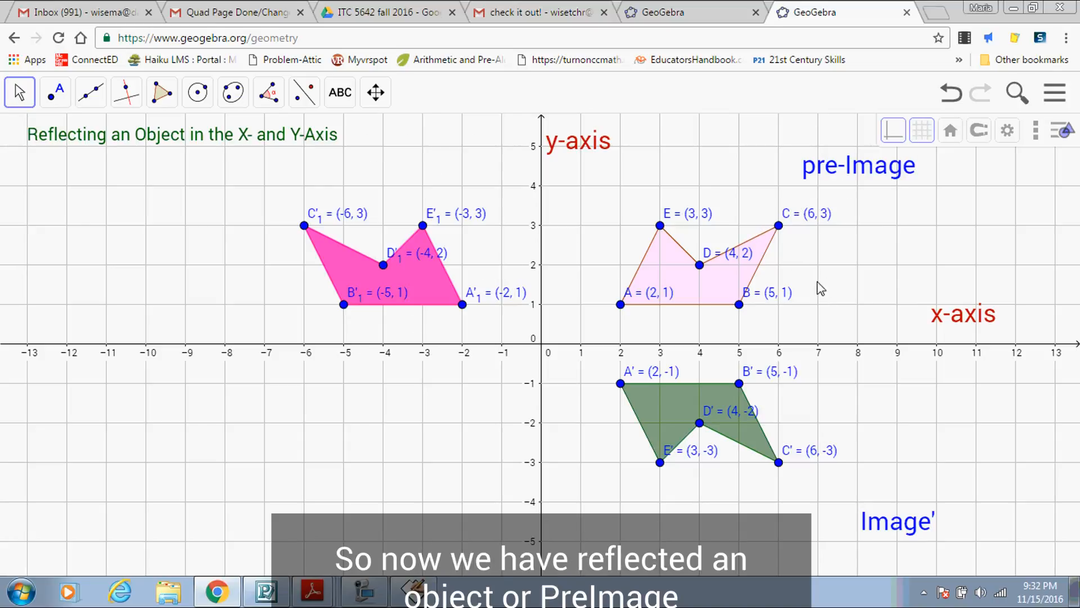